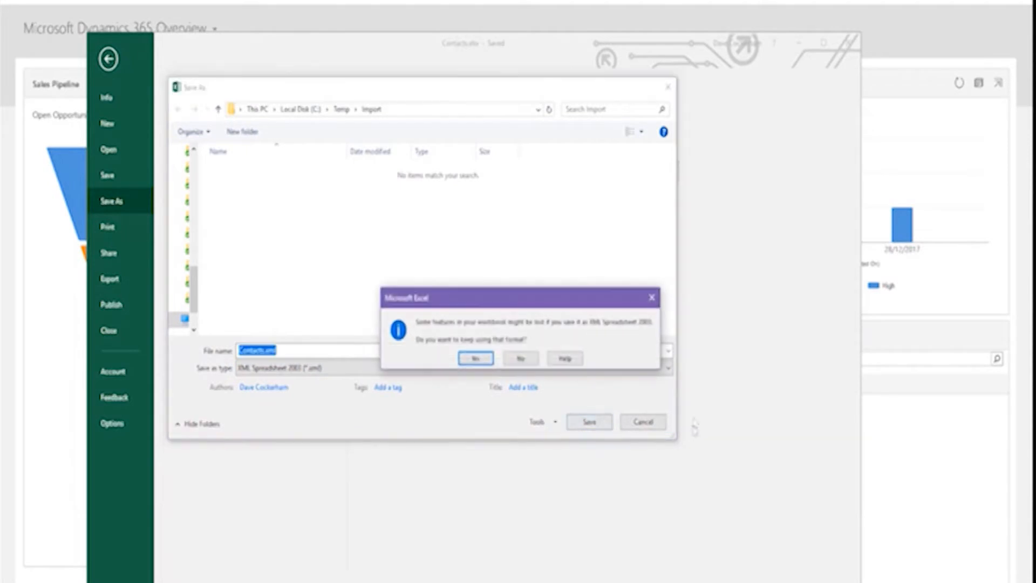
- Save the Contacts workbook in XML Spreadsheet 2003 format, keeping that format, and close the workbook
{"action": "left_click", "coordinate": [481, 362]}
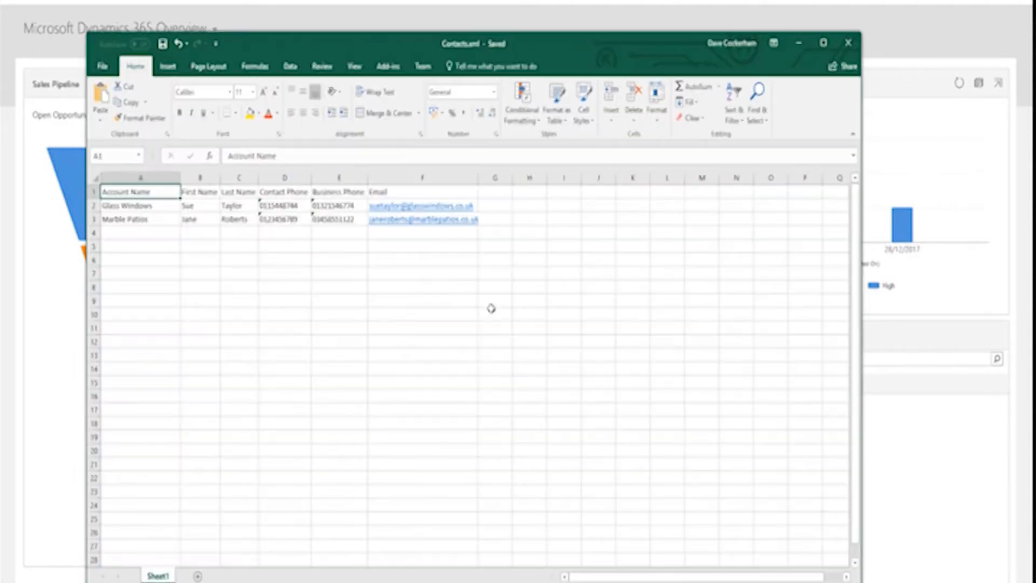
{"action": "left_click", "coordinate": [858, 52]}
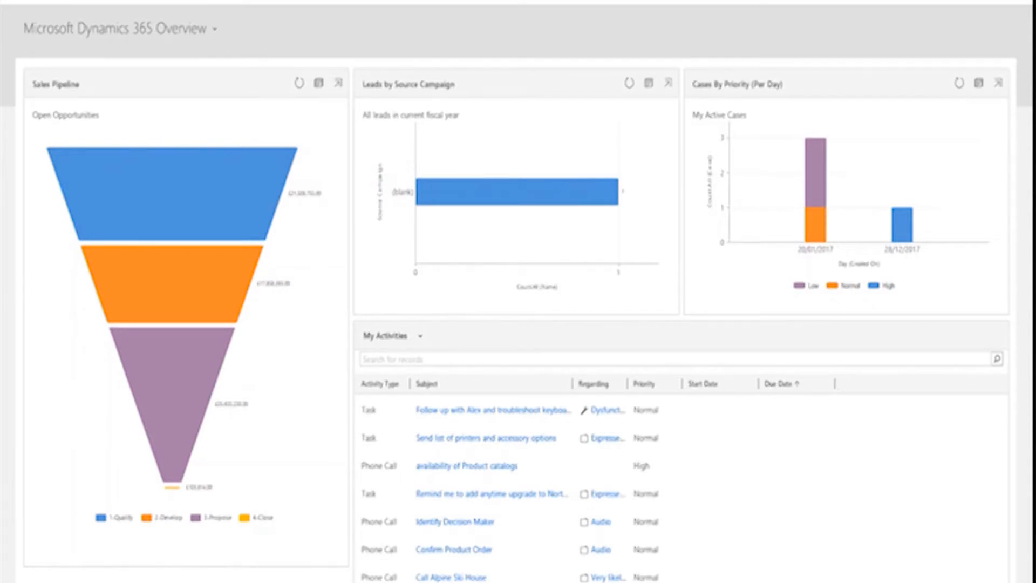
- Open the Imports list from the Data Management settings in Dynamics 365
{"action": "left_click", "coordinate": [143, 1]}
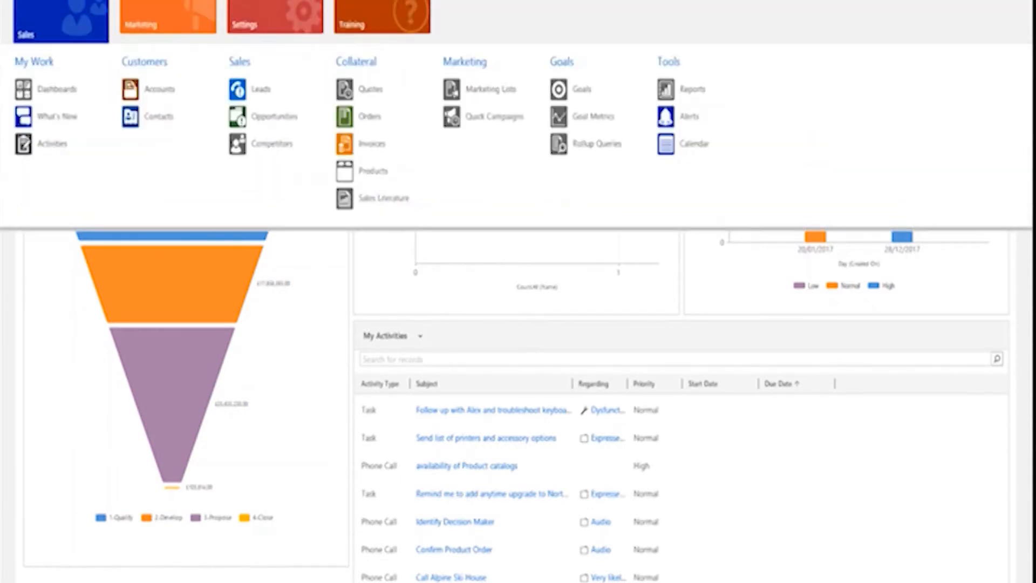
{"action": "left_click", "coordinate": [261, 25]}
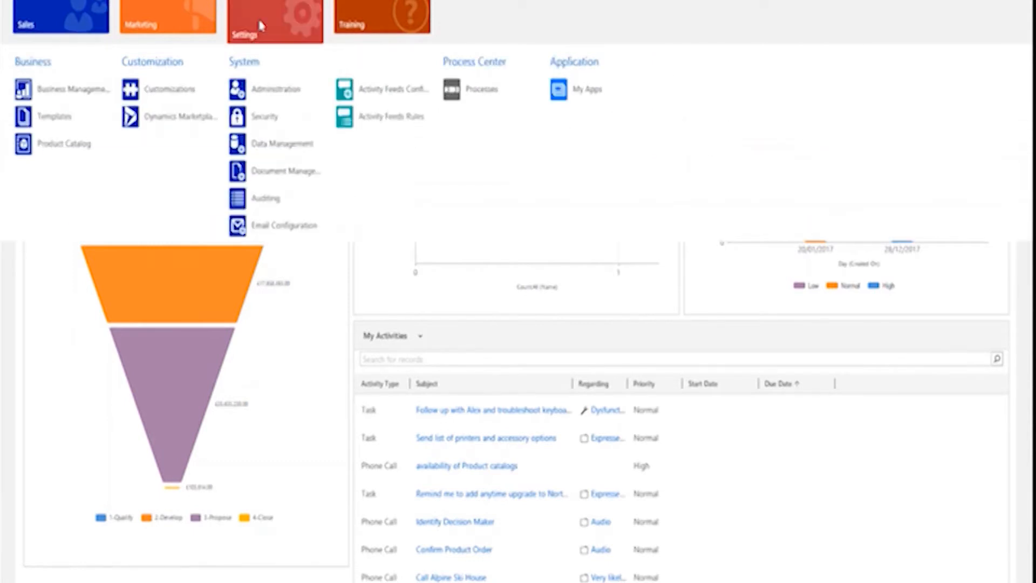
{"action": "left_click", "coordinate": [275, 146]}
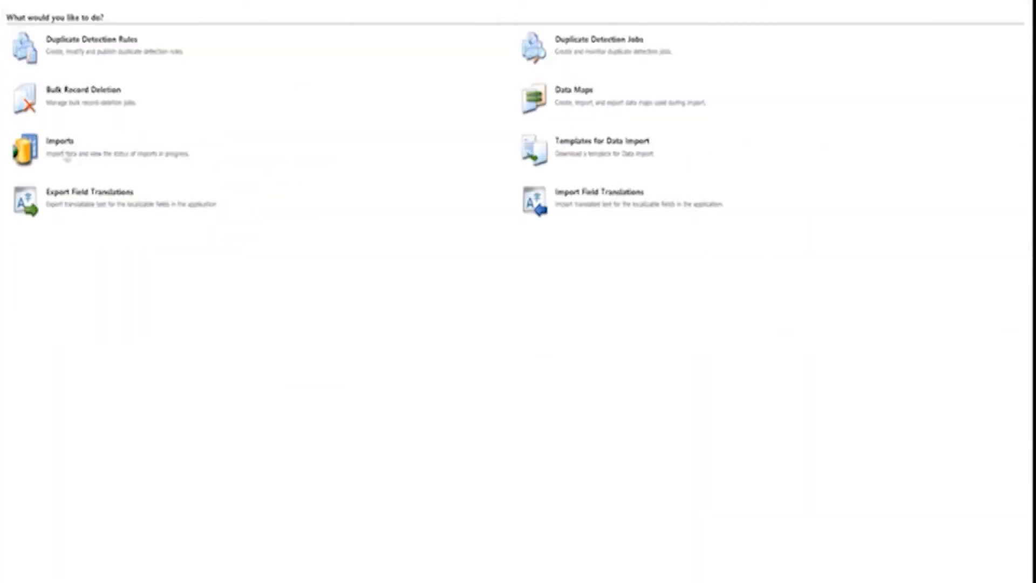
{"action": "left_click", "coordinate": [55, 153]}
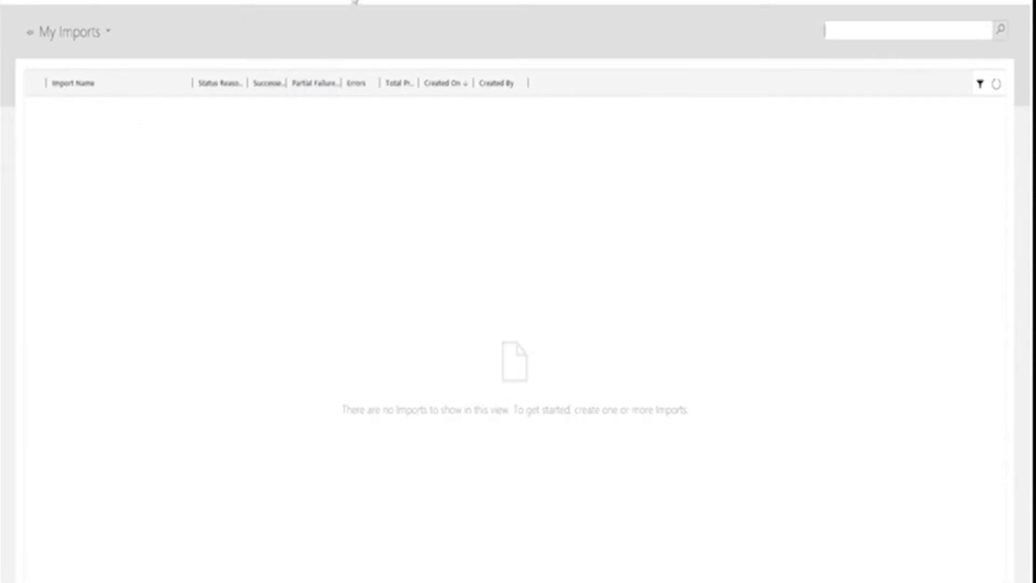
- Start a new data import and upload the Contacts.xml file
{"action": "left_click", "coordinate": [354, 1]}
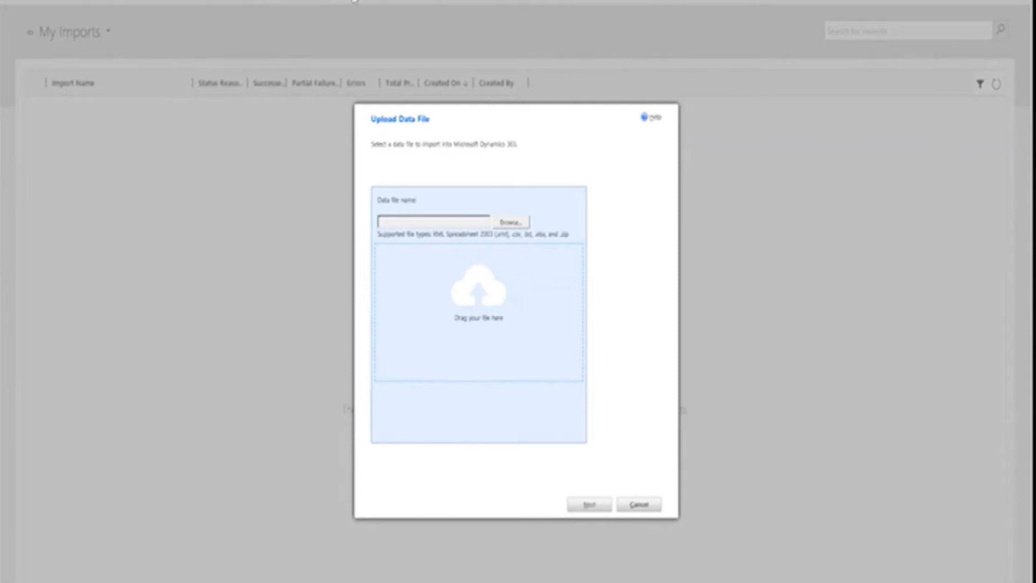
{"action": "left_click", "coordinate": [505, 224]}
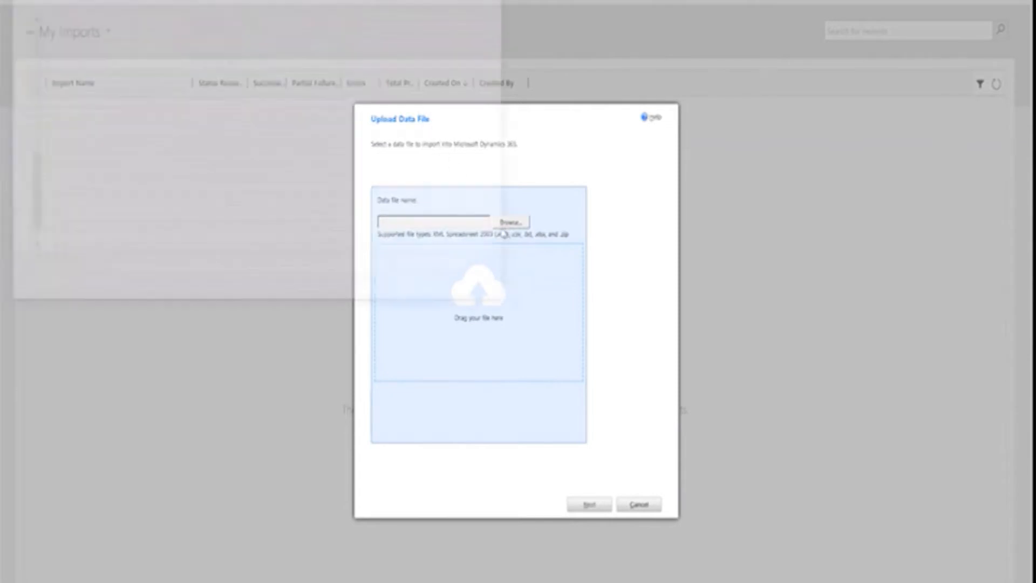
{"action": "left_click", "coordinate": [82, 54]}
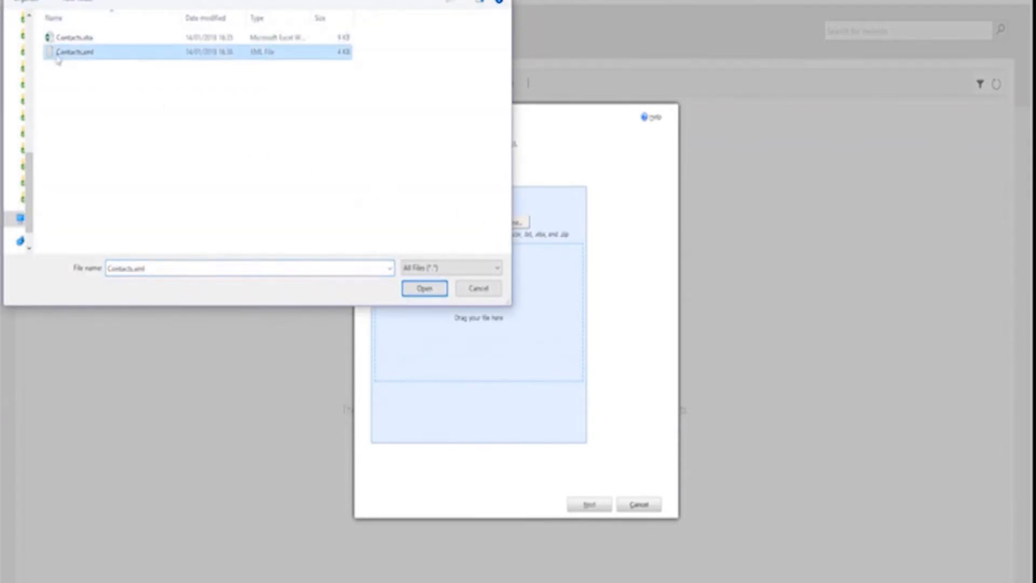
{"action": "left_click", "coordinate": [424, 288]}
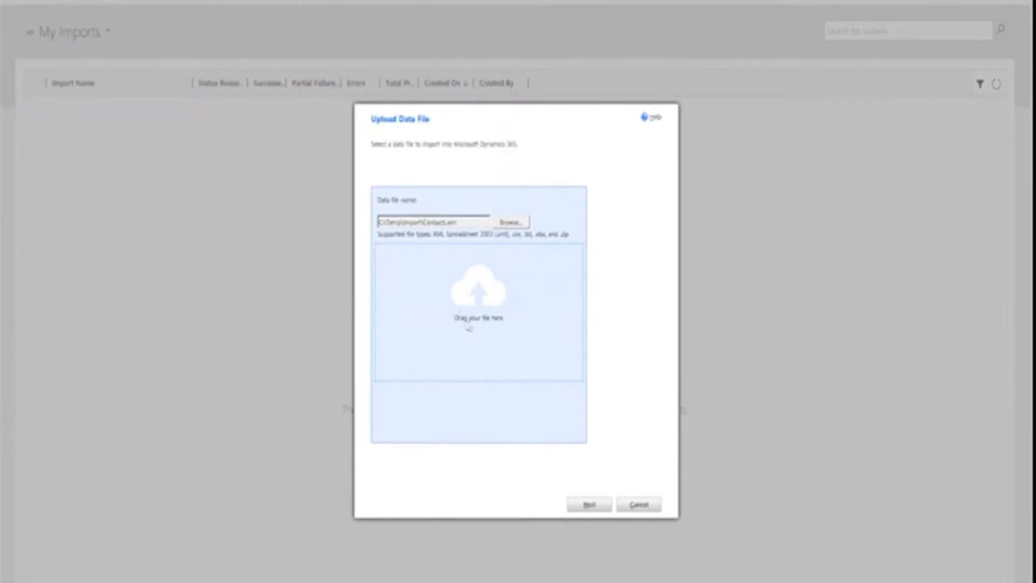
{"action": "left_click", "coordinate": [590, 507]}
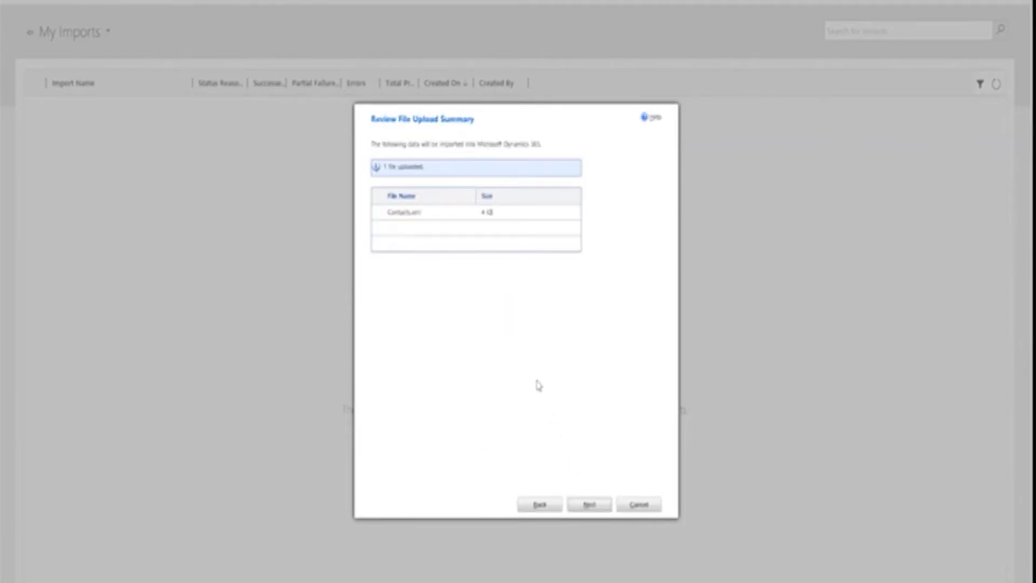
- Accept the file upload summary and apply the "For Generic Contact and Account Data" data map
{"action": "left_click", "coordinate": [591, 506]}
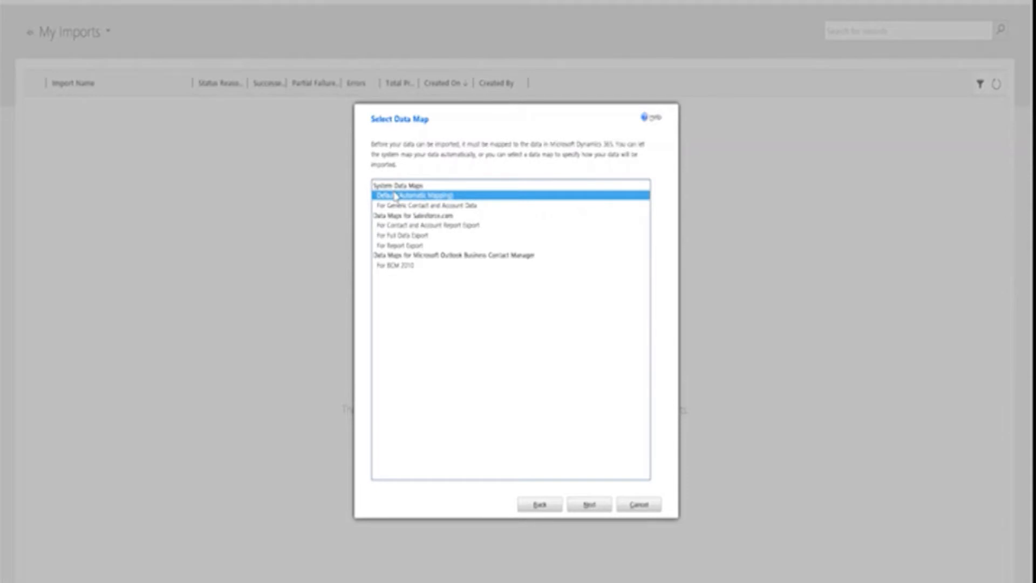
{"action": "left_click", "coordinate": [406, 206]}
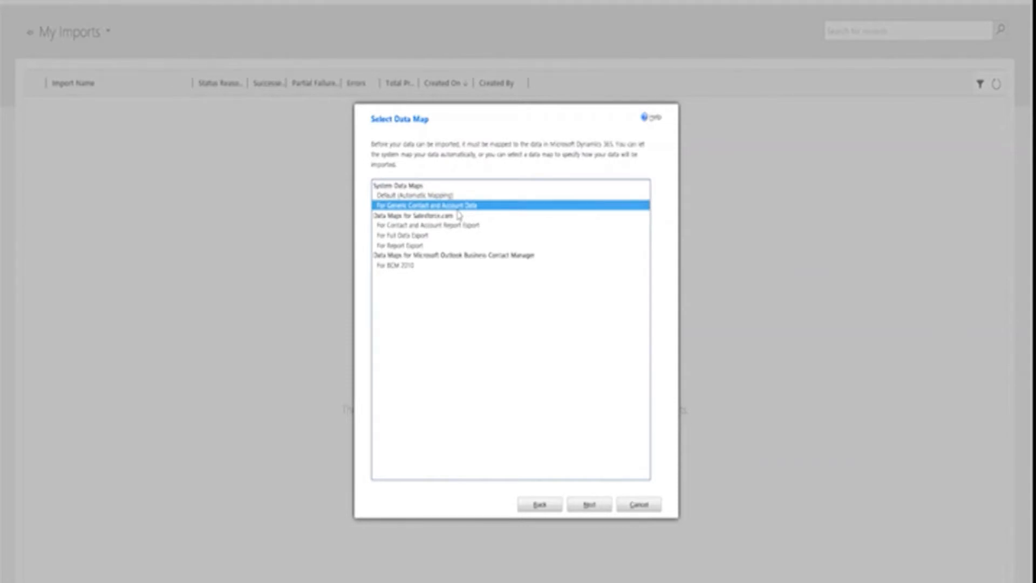
{"action": "mouse_move", "coordinate": [457, 210]}
{"action": "mouse_move", "coordinate": [402, 199]}
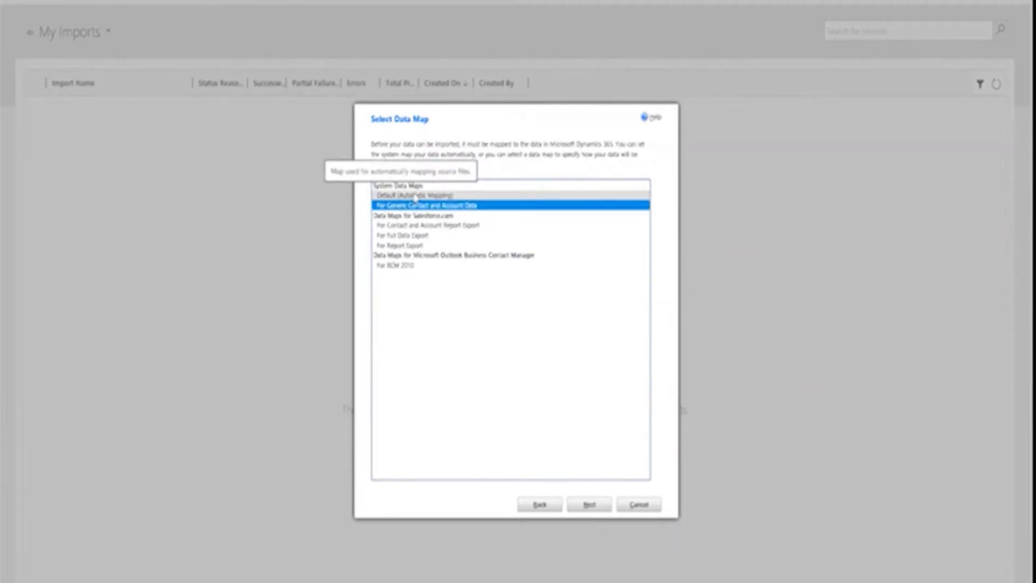
{"action": "left_click", "coordinate": [592, 505]}
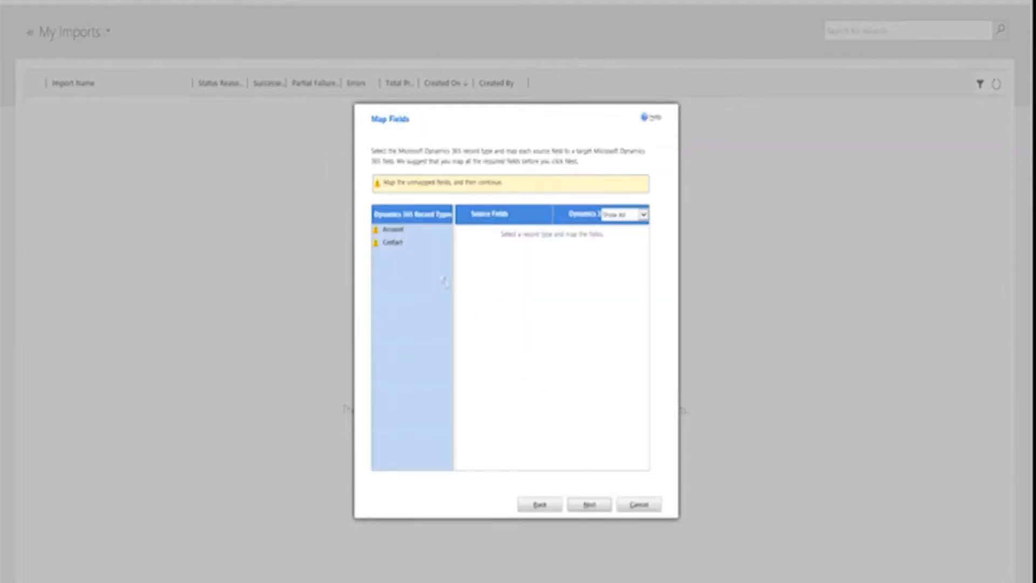
- For the Account record type, map the required Account Name to the Account Name source field and Business Phone to Main Phone
{"action": "left_click", "coordinate": [400, 232]}
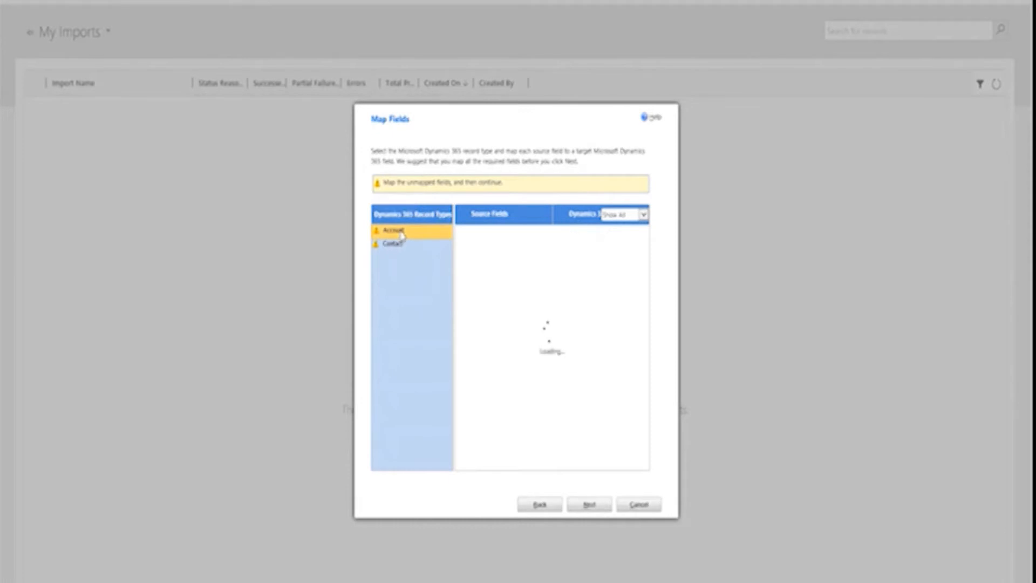
{"action": "left_click", "coordinate": [501, 254]}
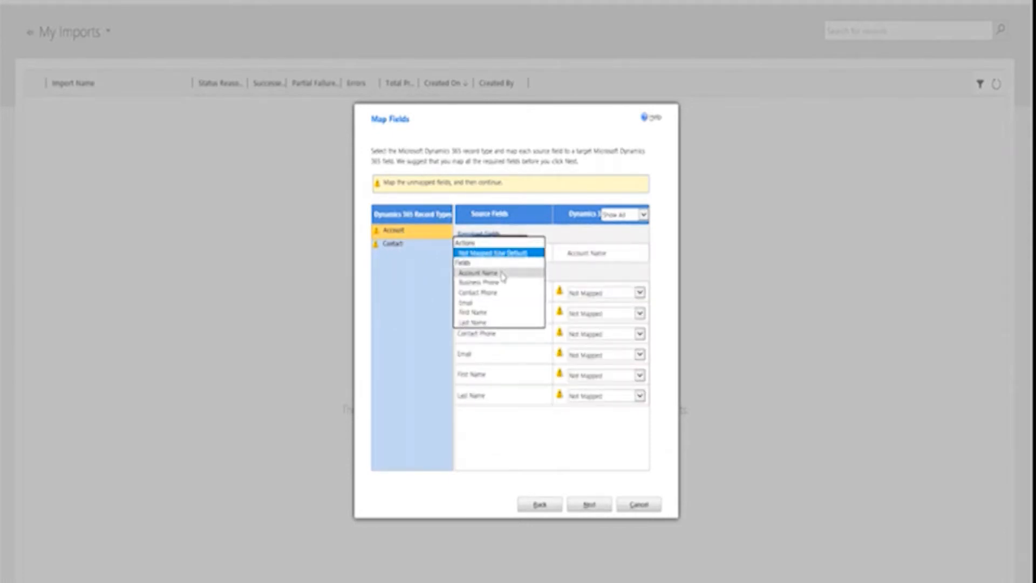
{"action": "left_click", "coordinate": [501, 273]}
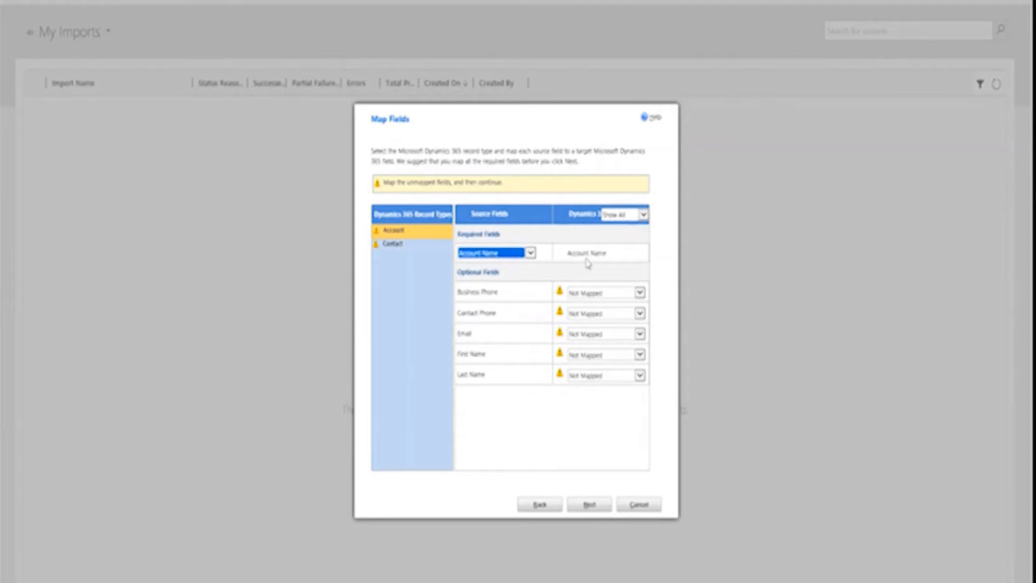
{"action": "left_click", "coordinate": [589, 296]}
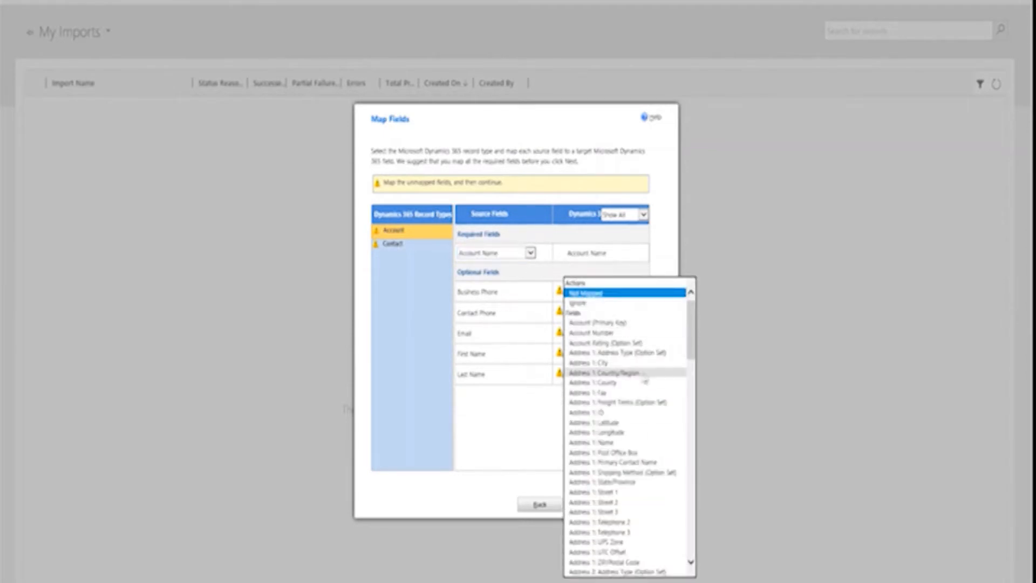
{"action": "left_click_drag", "start_coordinate": [691, 330], "coordinate": [698, 457]}
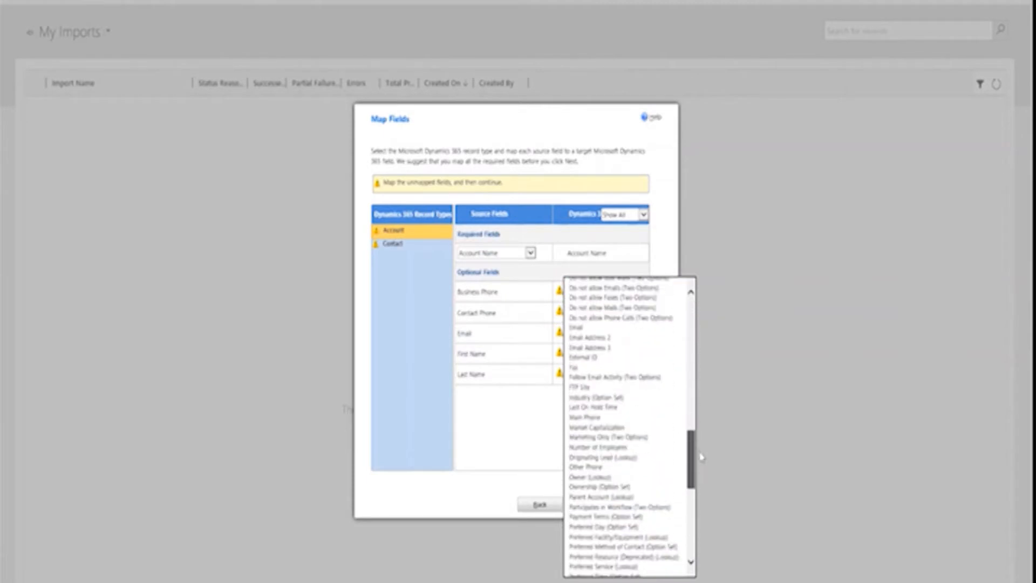
{"action": "left_click", "coordinate": [621, 419]}
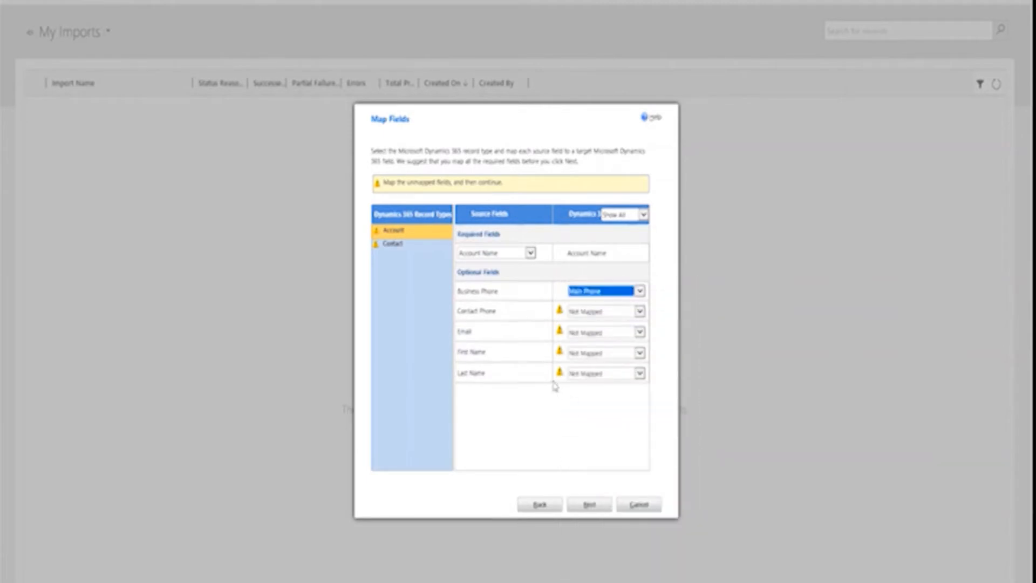
- Set the Account record type's Contact Phone, Email, First Name and Last Name source fields to Ignore
{"action": "left_click", "coordinate": [603, 312]}
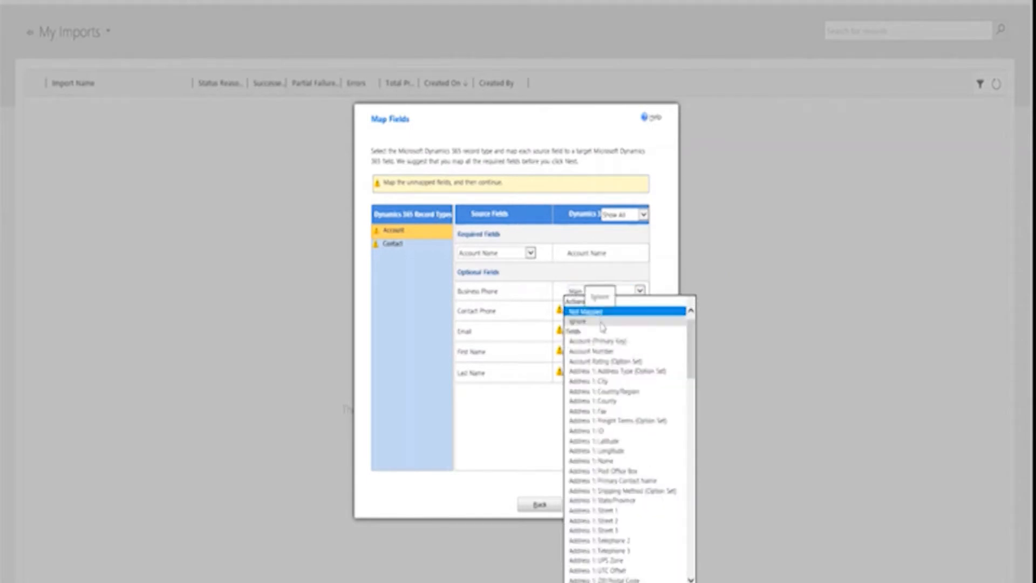
{"action": "left_click", "coordinate": [603, 323]}
{"action": "left_click", "coordinate": [603, 329]}
{"action": "left_click", "coordinate": [603, 351]}
{"action": "left_click", "coordinate": [603, 351]}
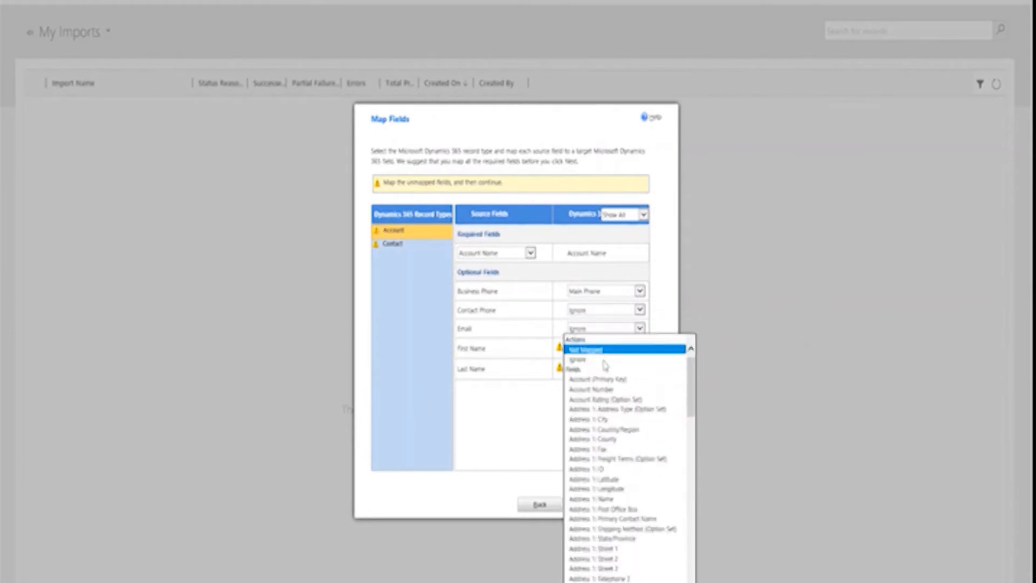
{"action": "left_click", "coordinate": [604, 362]}
{"action": "left_click", "coordinate": [603, 371]}
{"action": "left_click", "coordinate": [601, 378]}
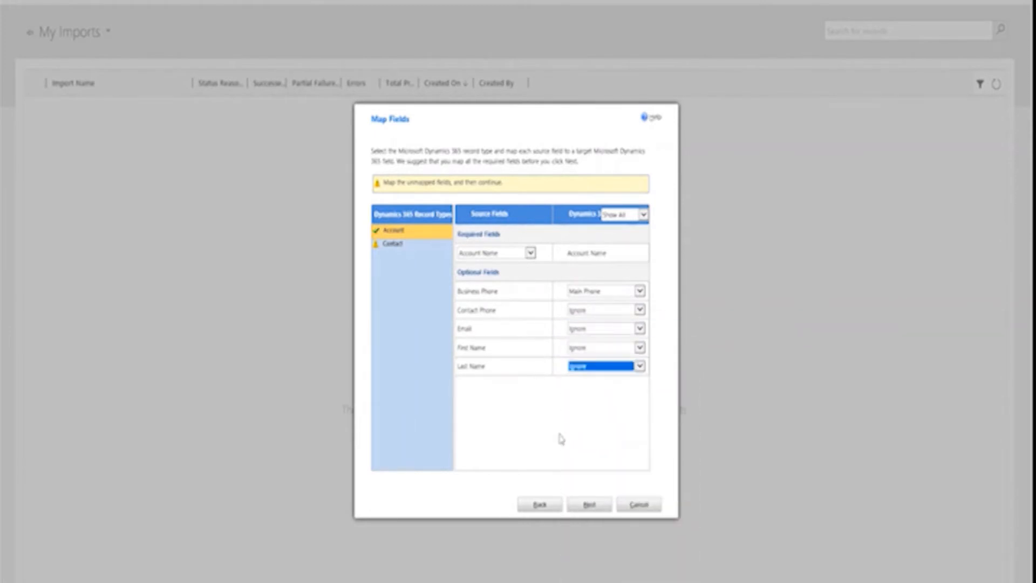
- For the Contact record type, map Account Name to Company Name (Lookup), referencing the Account record's Account Name
{"action": "left_click", "coordinate": [395, 246]}
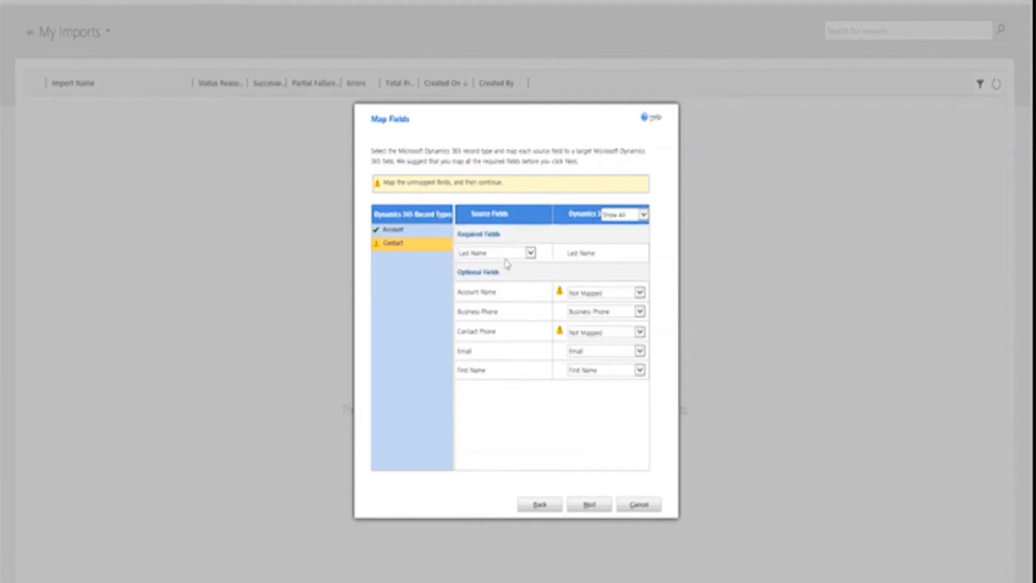
{"action": "left_click", "coordinate": [590, 296]}
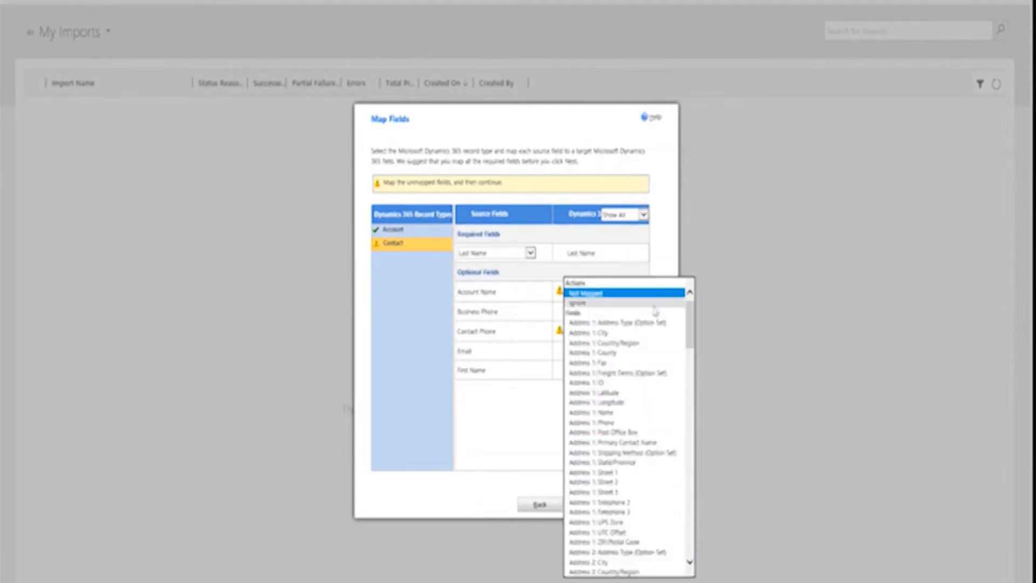
{"action": "left_click_drag", "start_coordinate": [690, 325], "coordinate": [699, 438]}
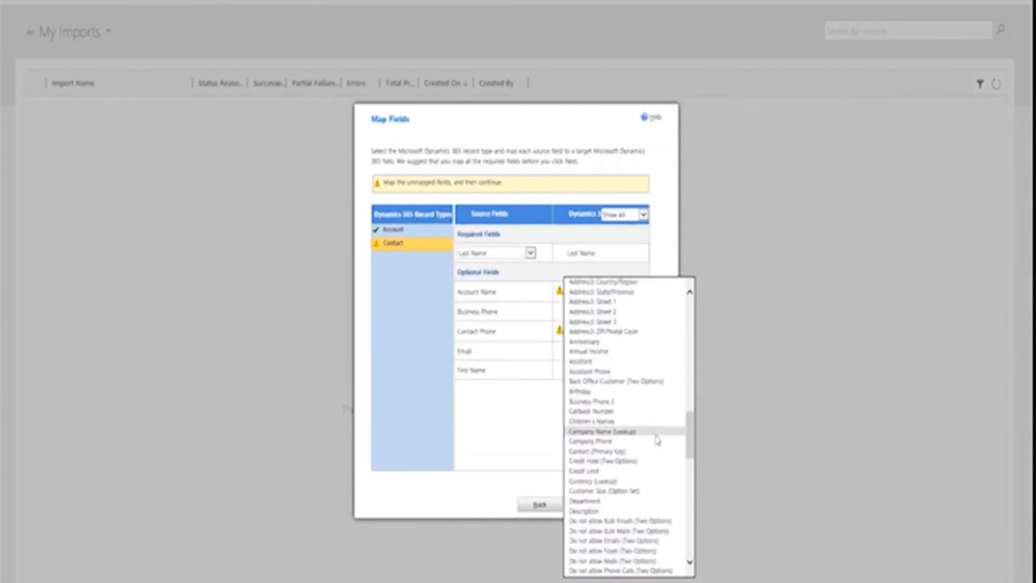
{"action": "left_click", "coordinate": [657, 434]}
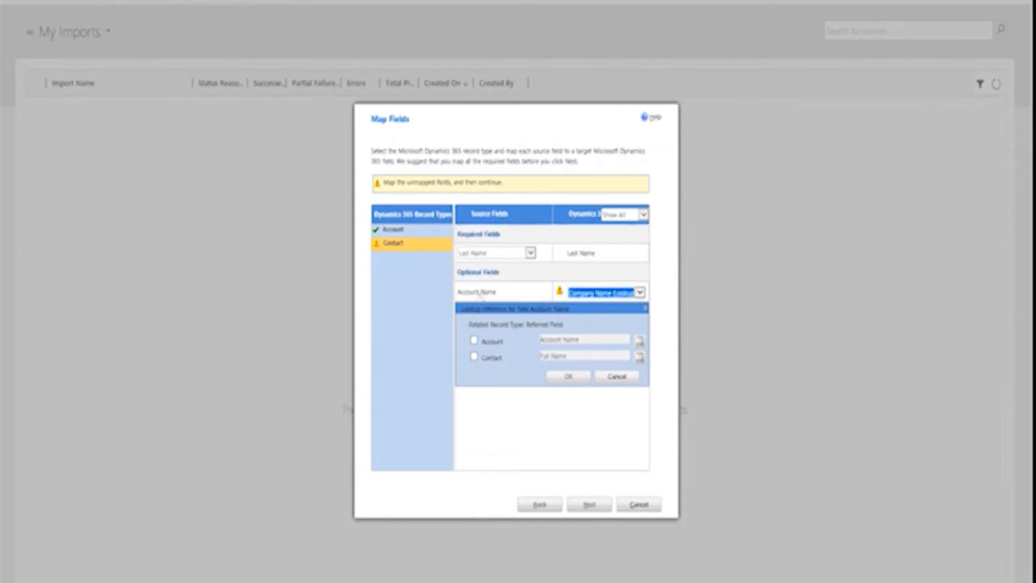
{"action": "left_click", "coordinate": [475, 341]}
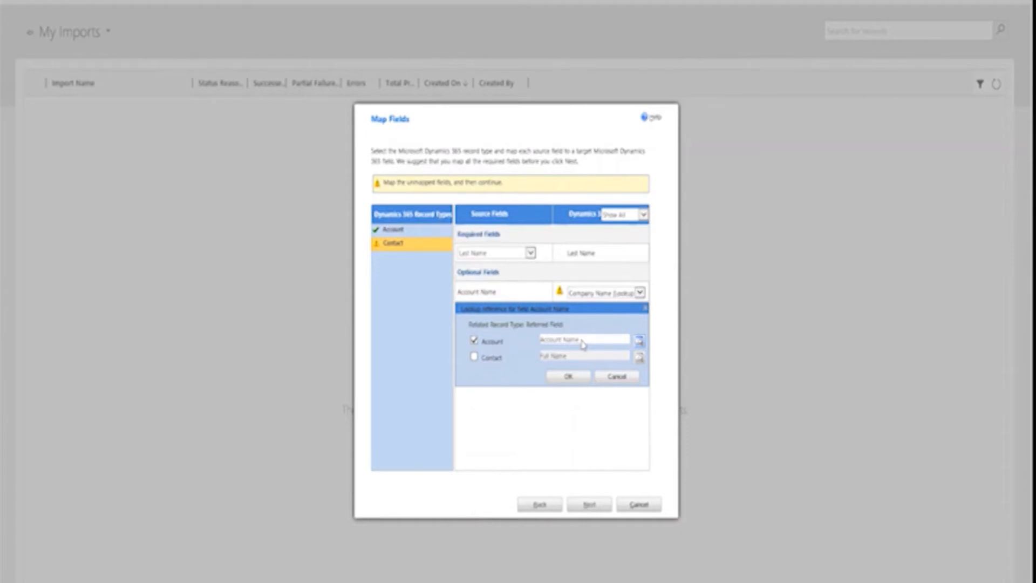
{"action": "left_click", "coordinate": [569, 377]}
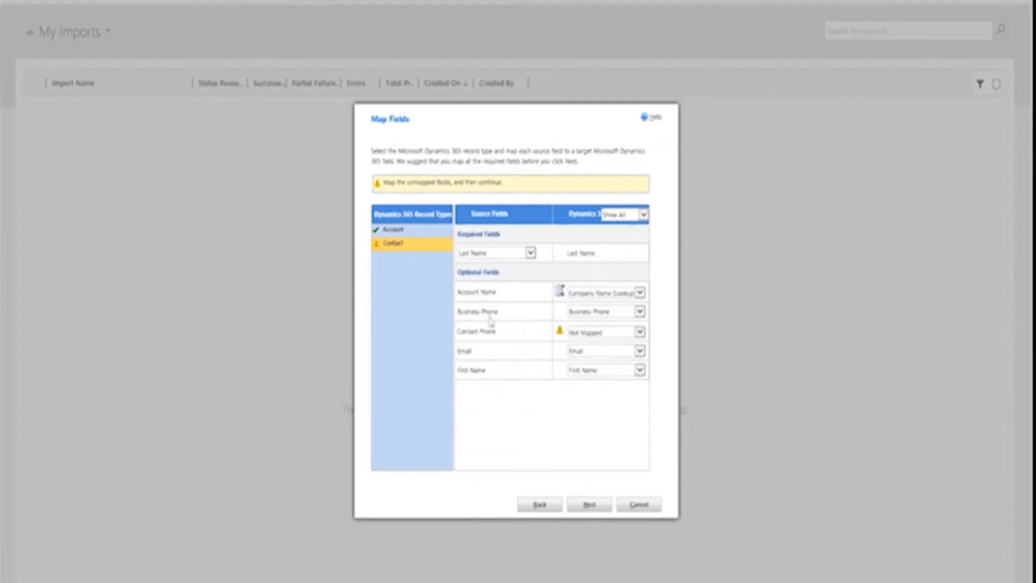
- Map the Contact record type's Contact Phone to Company Phone and continue past the mapping summary to the import settings
{"action": "left_click", "coordinate": [618, 339]}
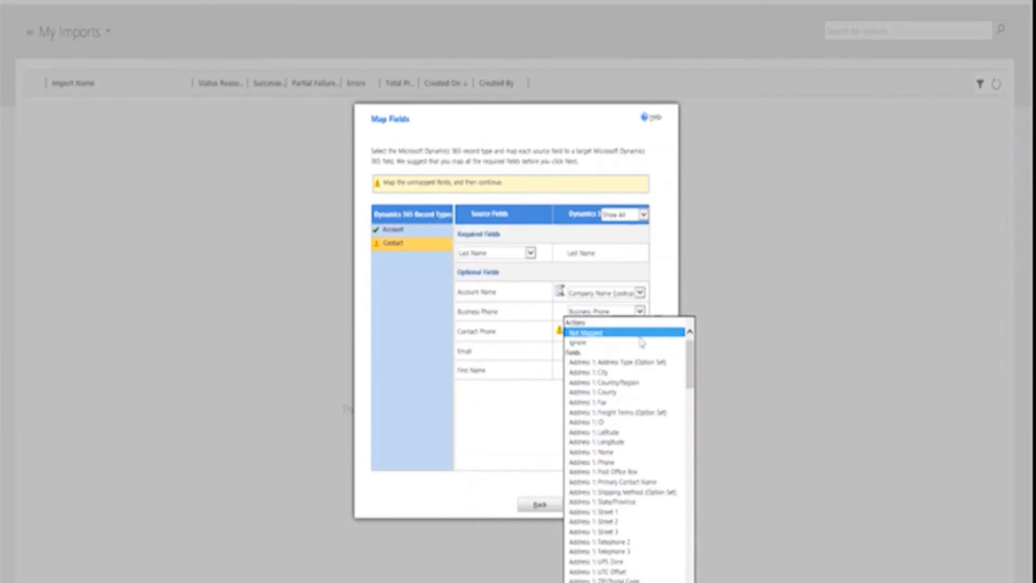
{"action": "scroll", "coordinate": [692, 363], "scroll_direction": "down", "scroll_amount": 2}
{"action": "left_click_drag", "start_coordinate": [693, 363], "coordinate": [699, 483]}
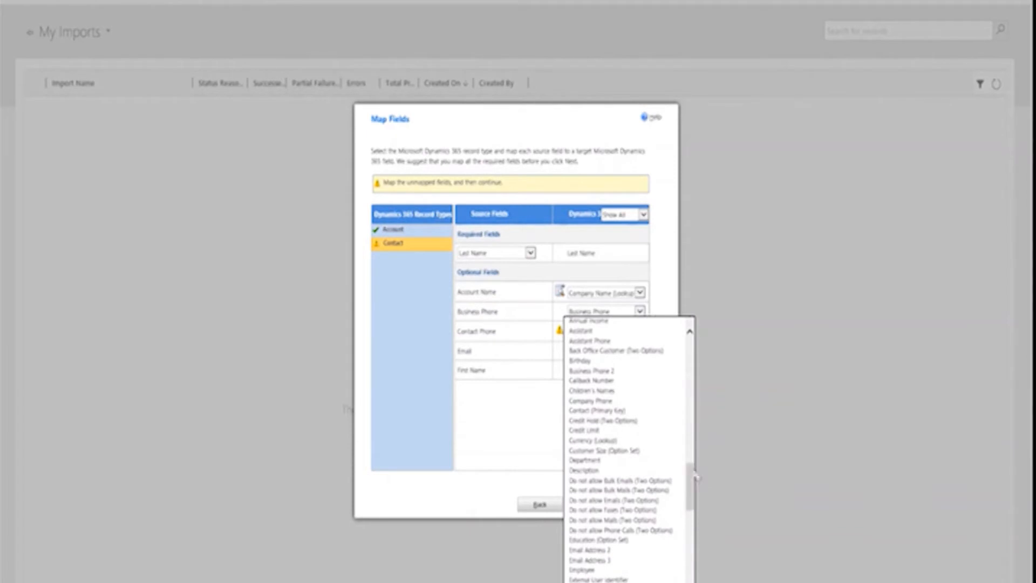
{"action": "left_click", "coordinate": [591, 400]}
{"action": "left_click", "coordinate": [532, 410]}
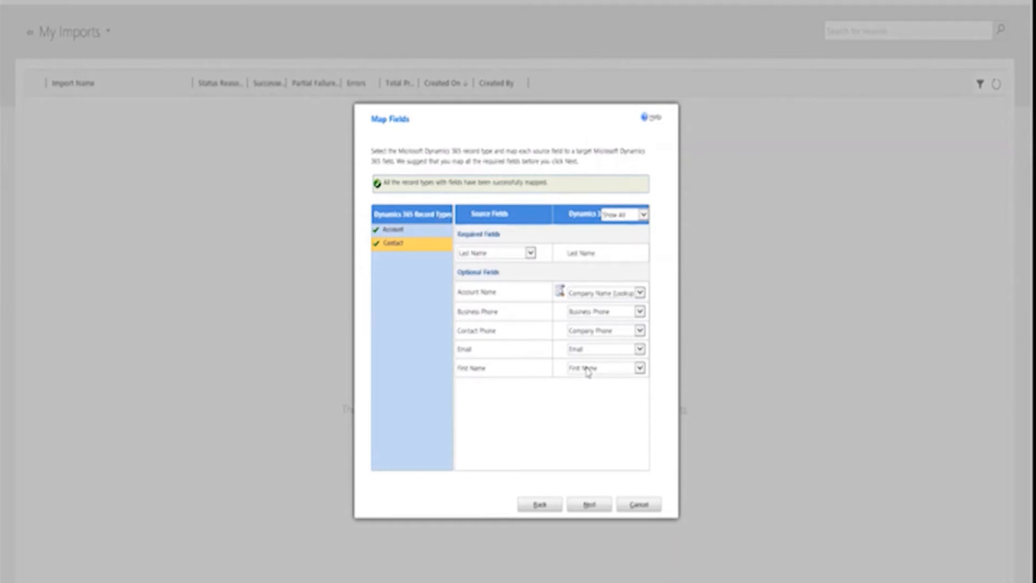
{"action": "left_click", "coordinate": [592, 510]}
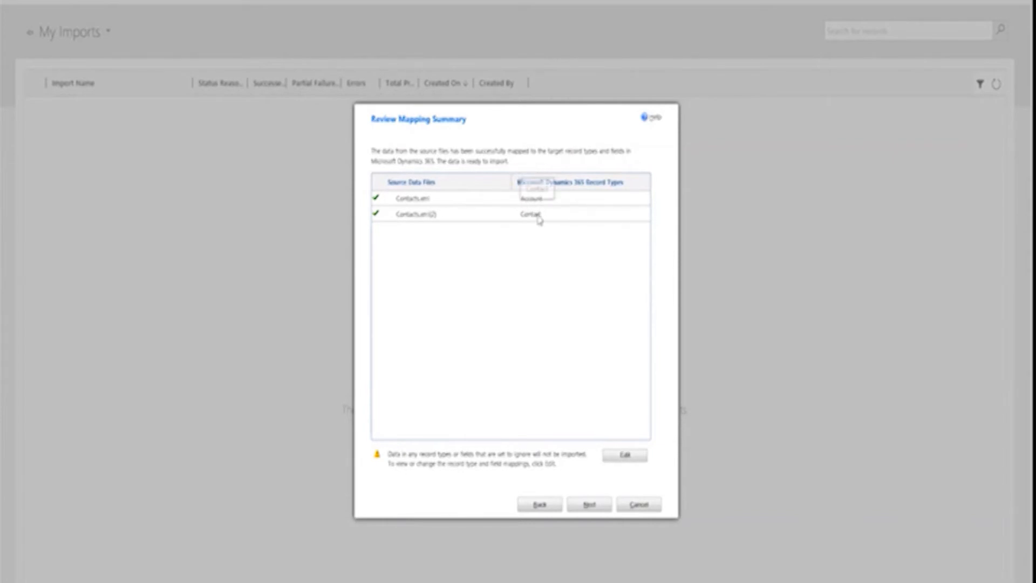
{"action": "left_click", "coordinate": [604, 506]}
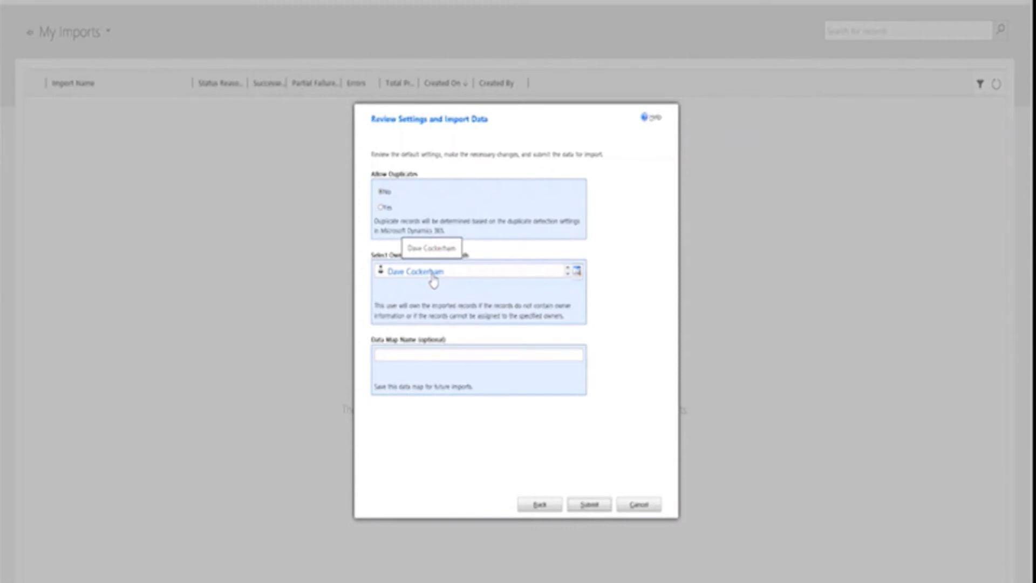
- Enter a data map name ending in "and Contacts", submit the data for import and finish the wizard
{"action": "left_click", "coordinate": [433, 354]}
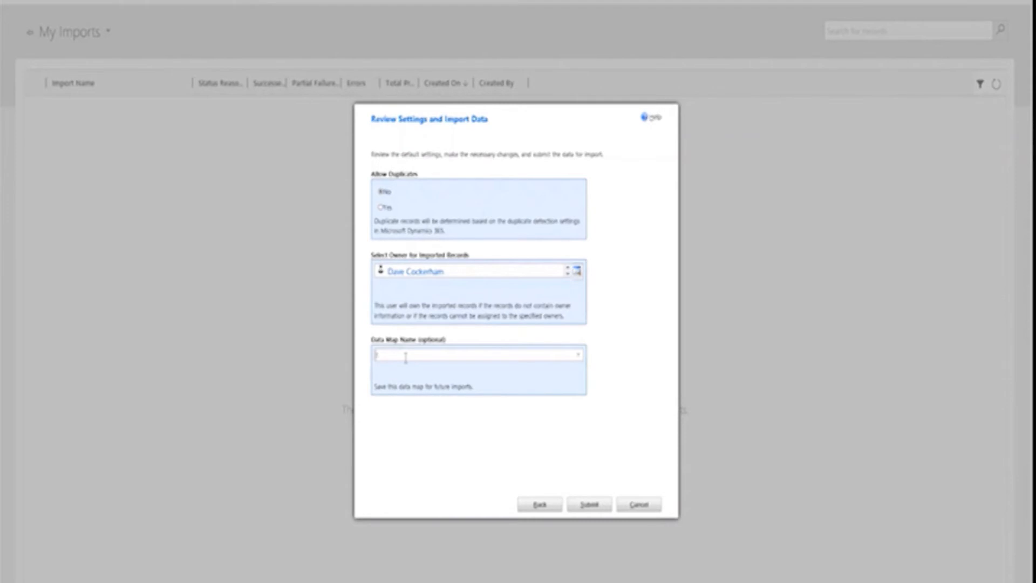
{"action": "type", "text": "and Contacts"}
{"action": "left_click", "coordinate": [588, 505]}
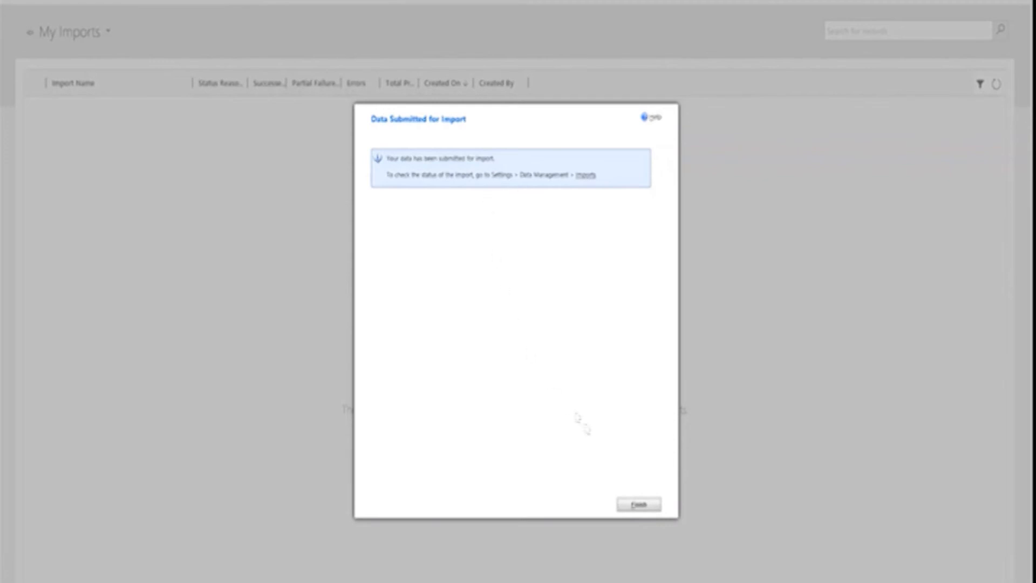
{"action": "left_click", "coordinate": [633, 512]}
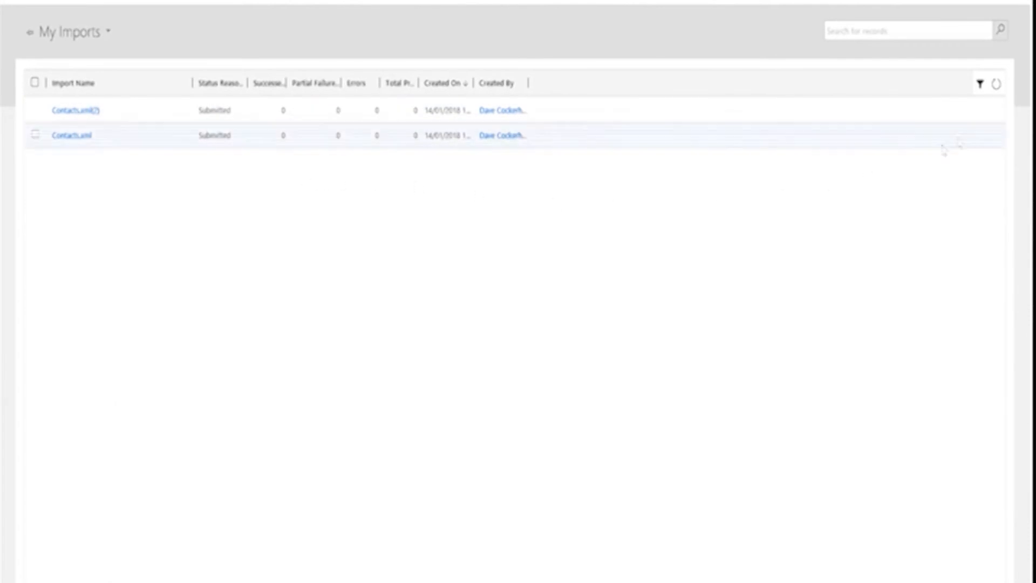
- Refresh the My Imports list repeatedly to check the status of the submitted Contacts imports
{"action": "left_click", "coordinate": [997, 85]}
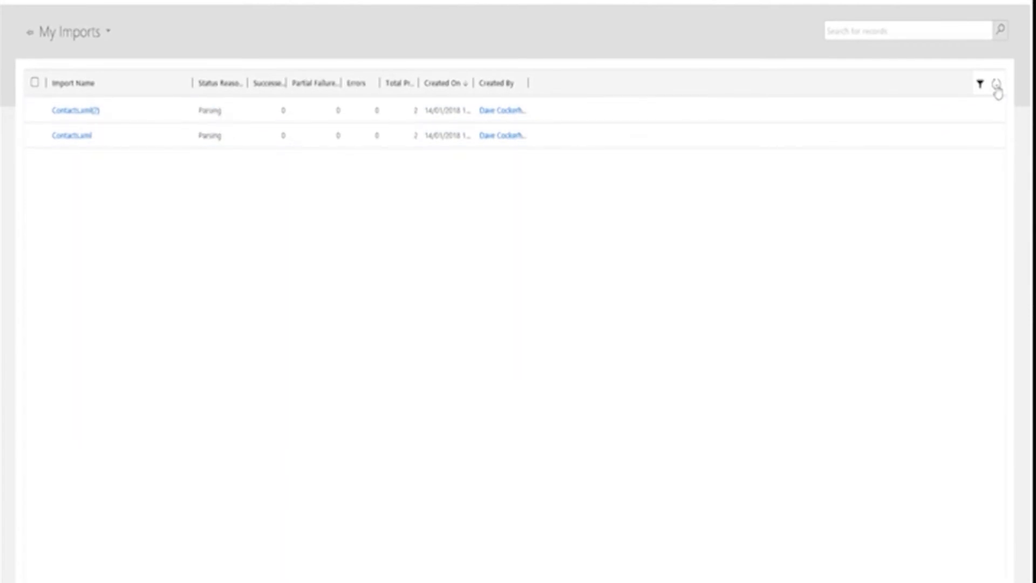
{"action": "left_click", "coordinate": [996, 85]}
{"action": "left_click", "coordinate": [996, 86]}
{"action": "left_click", "coordinate": [996, 86]}
{"action": "left_click", "coordinate": [996, 85]}
{"action": "left_click", "coordinate": [996, 86]}
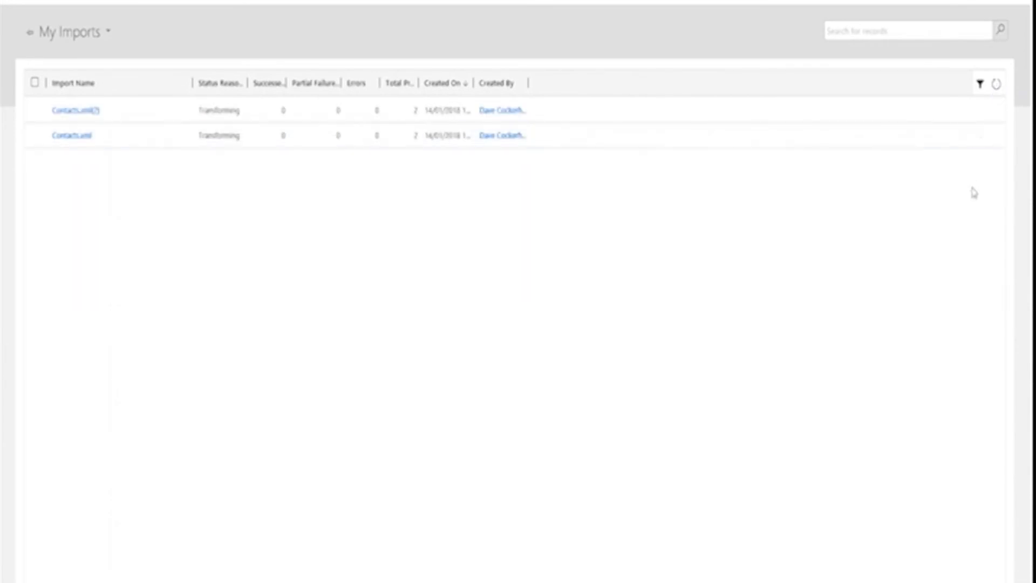
{"action": "left_click", "coordinate": [997, 85]}
{"action": "left_click", "coordinate": [996, 91]}
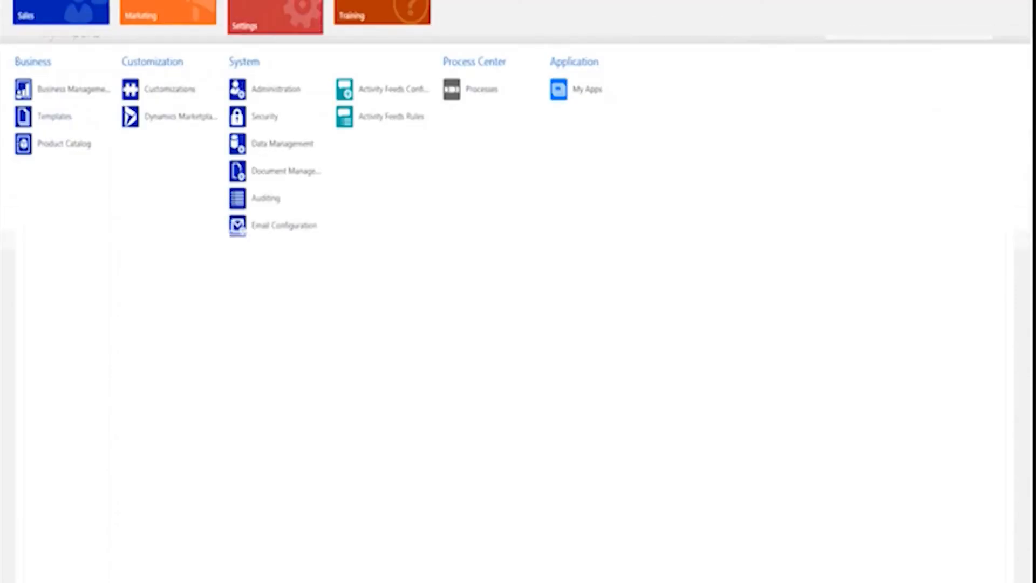
- Open the Glass Windows account from the Sales accounts list to check its imported phone and linked contact, and return to the list
{"action": "left_click", "coordinate": [73, 26]}
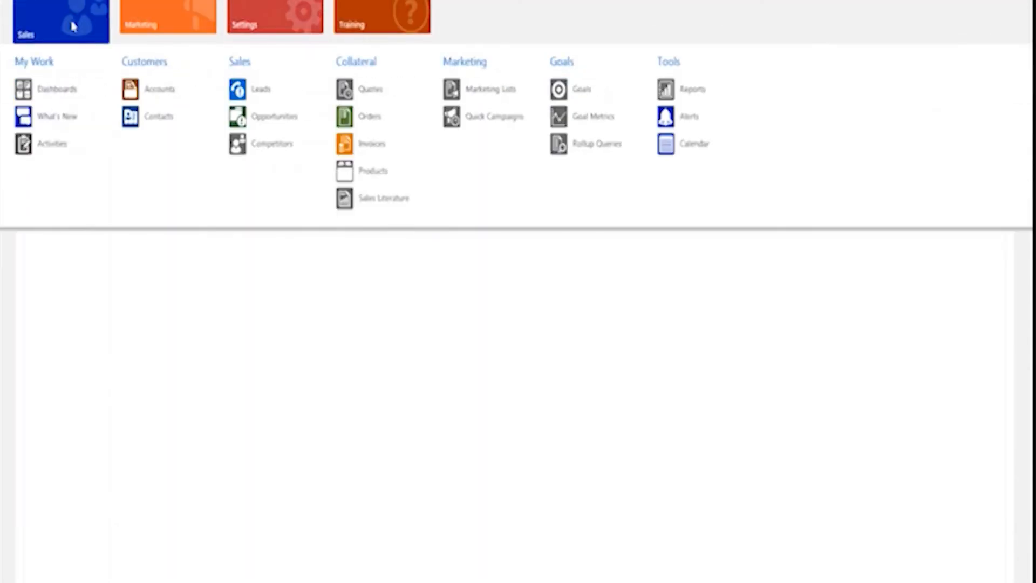
{"action": "left_click", "coordinate": [132, 91]}
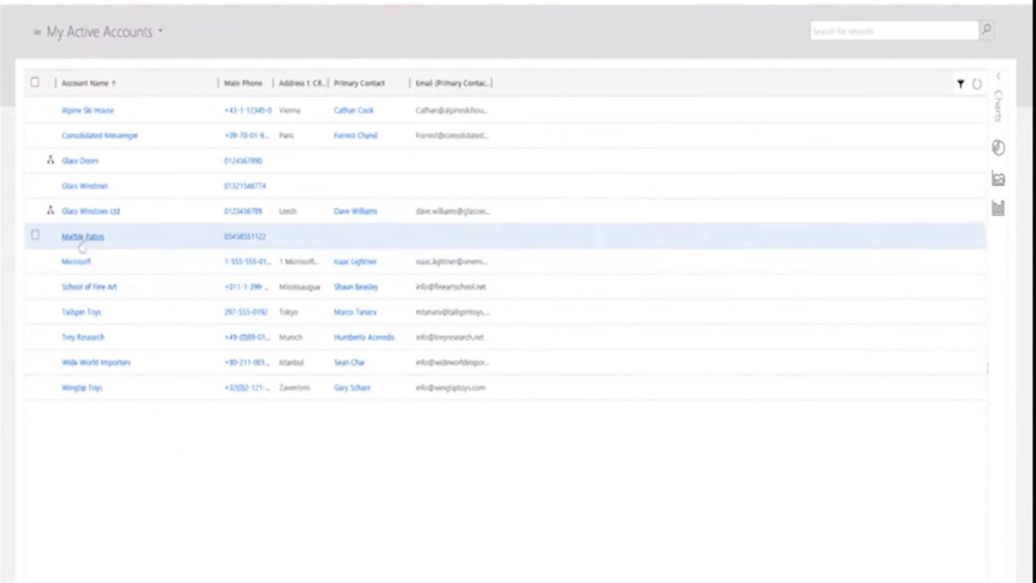
{"action": "left_click", "coordinate": [84, 190]}
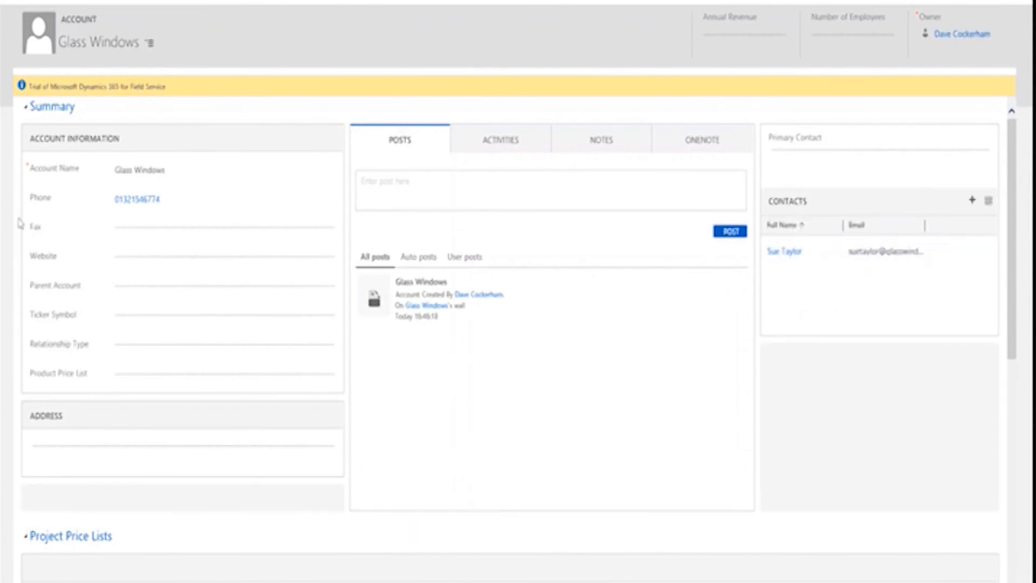
{"action": "left_click_drag", "start_coordinate": [1, 40], "coordinate": [829, 13]}
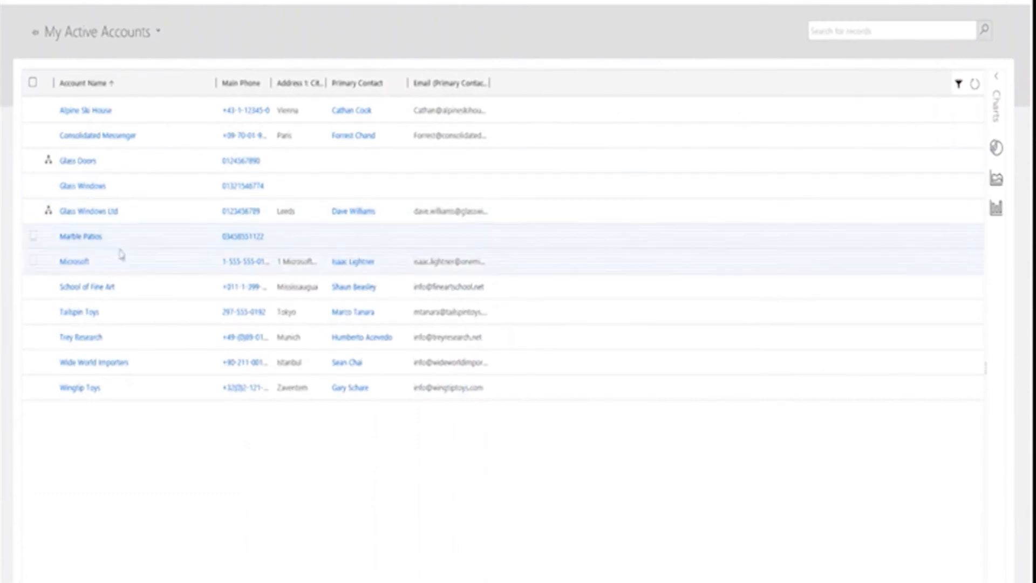
- Open the Marble Patios account and review its account, name and phone cells in row 3 of Contacts.xlsx in Excel
{"action": "left_click", "coordinate": [87, 240]}
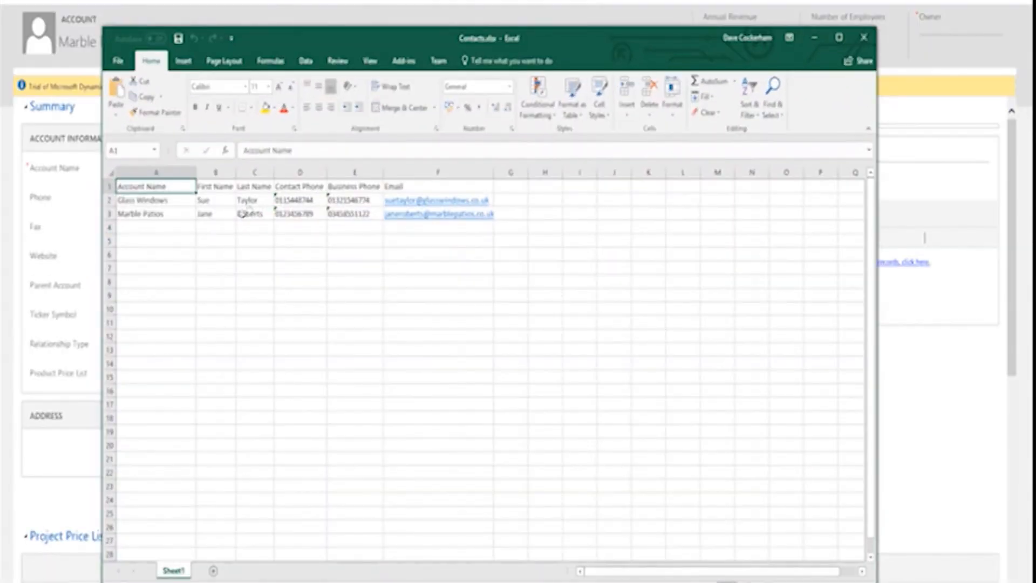
{"action": "left_click", "coordinate": [172, 215]}
{"action": "left_click", "coordinate": [224, 214]}
{"action": "left_click", "coordinate": [251, 212]}
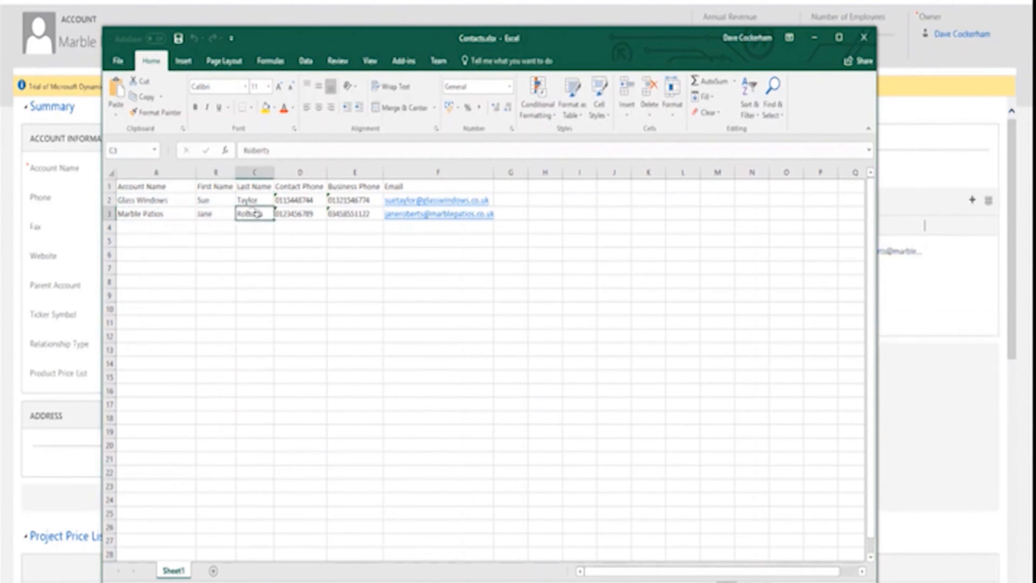
{"action": "left_click", "coordinate": [295, 213]}
{"action": "left_click", "coordinate": [337, 214]}
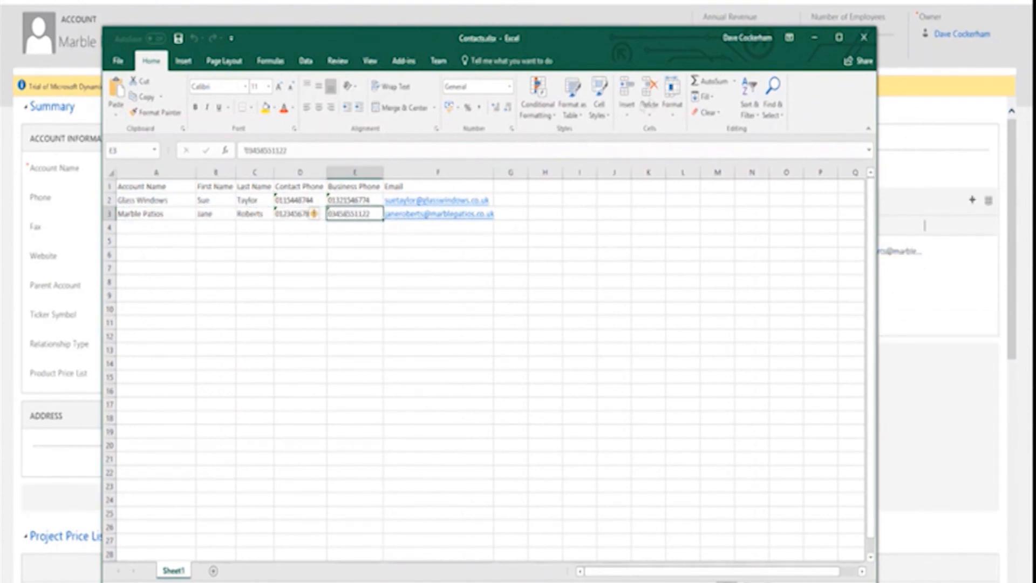
- Return to Dynamics 365 and open the contact linked to Marble Patios to check its Business Phone
{"action": "left_click", "coordinate": [815, 37]}
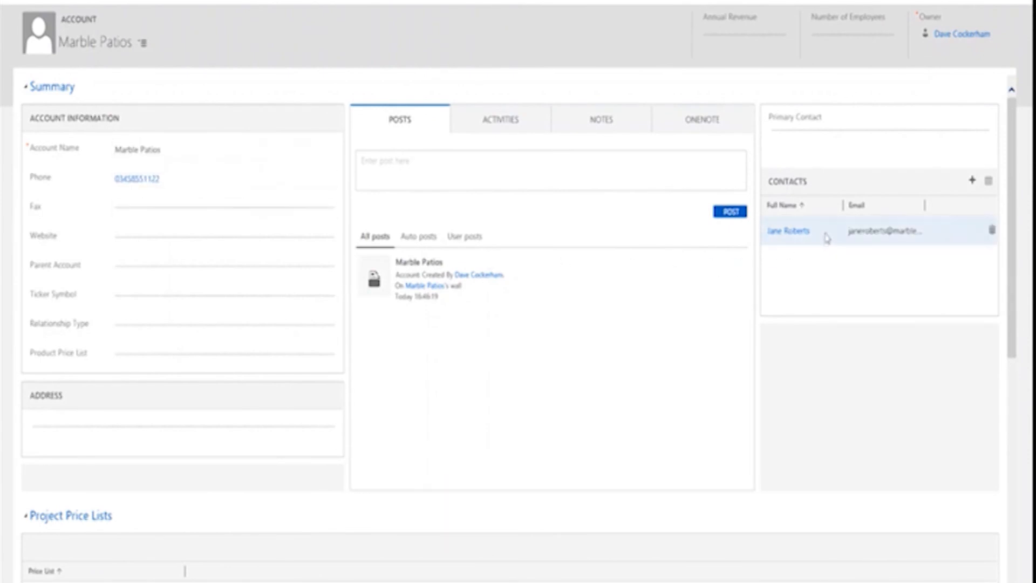
{"action": "left_click", "coordinate": [787, 231]}
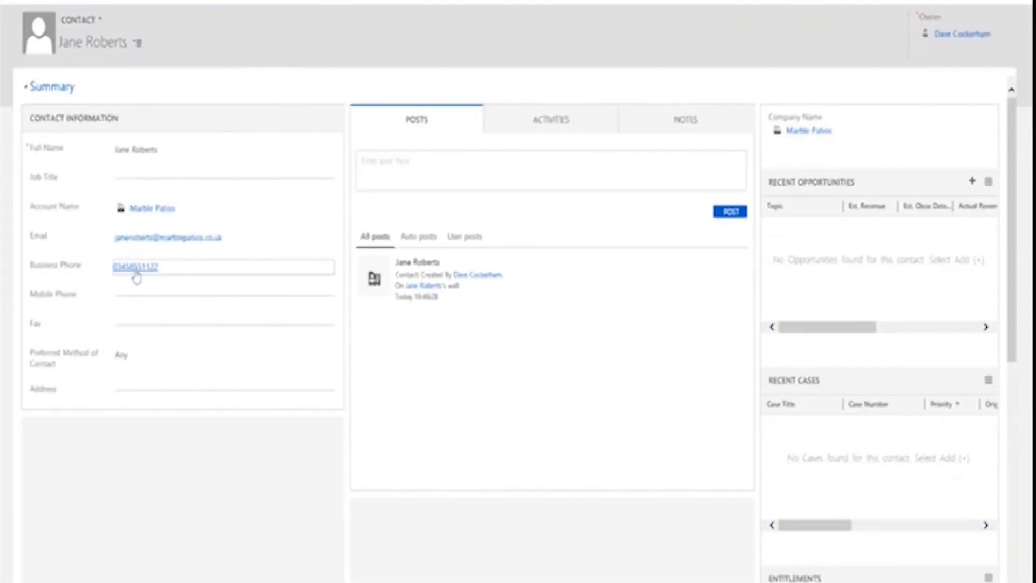
{"action": "mouse_move", "coordinate": [137, 278]}
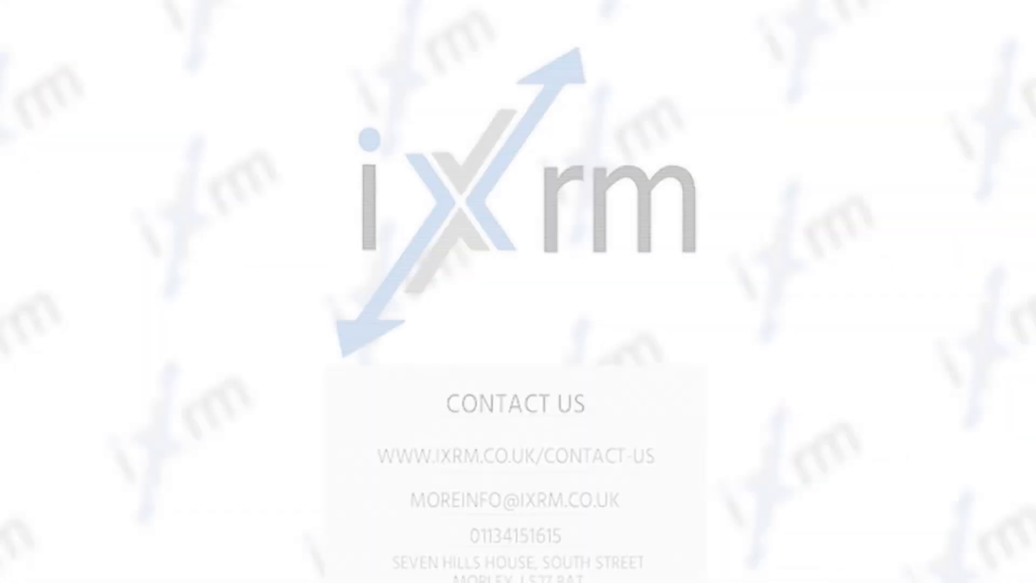